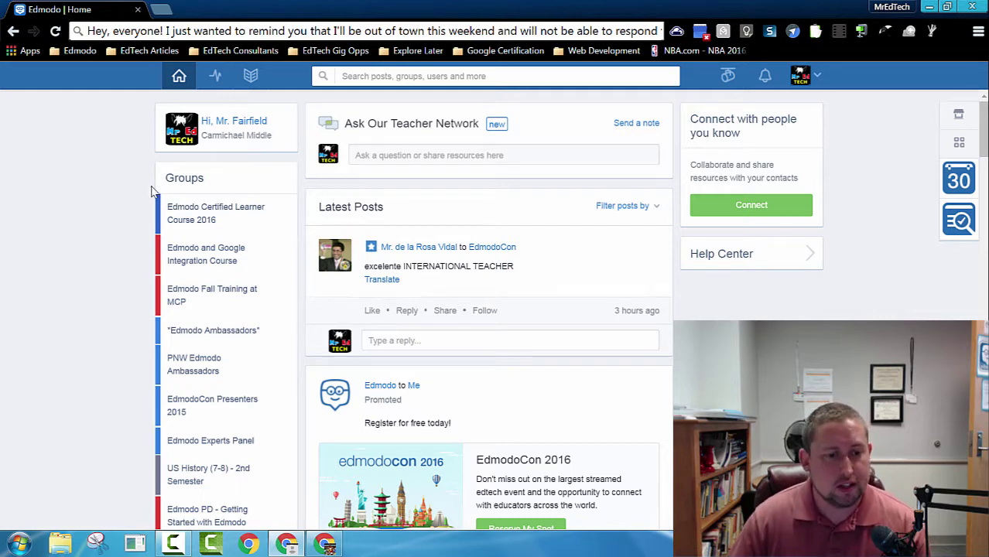
# Step: Drag-select the Groups sidebar links to open every group in its own tab
pyautogui.moveTo(141, 230); pyautogui.dragTo(247, 490)
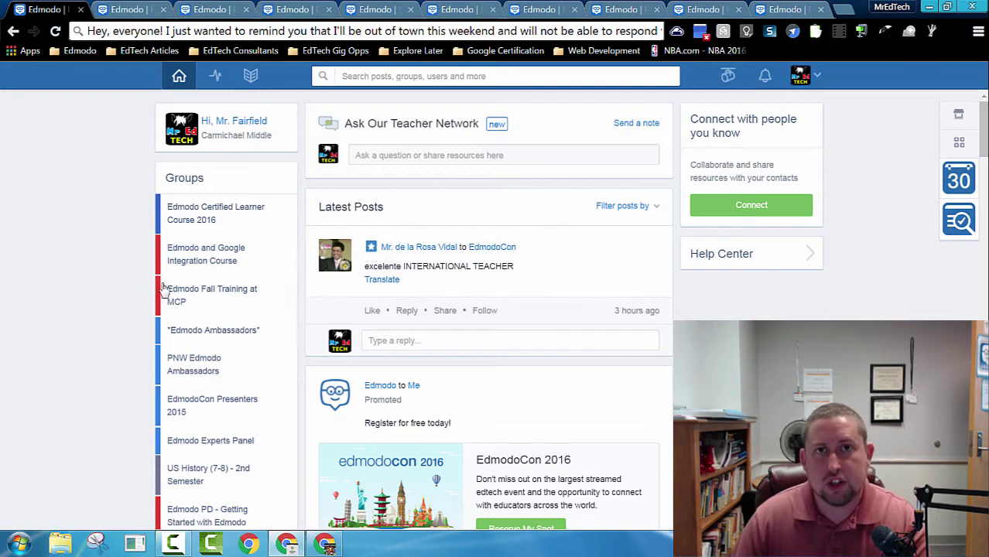
pyautogui.hotkey('ctrl', 'Tab')
pyautogui.hotkey('ctrl', 'Tab')
pyautogui.hotkey('ctrl', 'Tab')
pyautogui.hotkey('ctrl', 'Tab')
pyautogui.hotkey('ctrl', 'Tab')
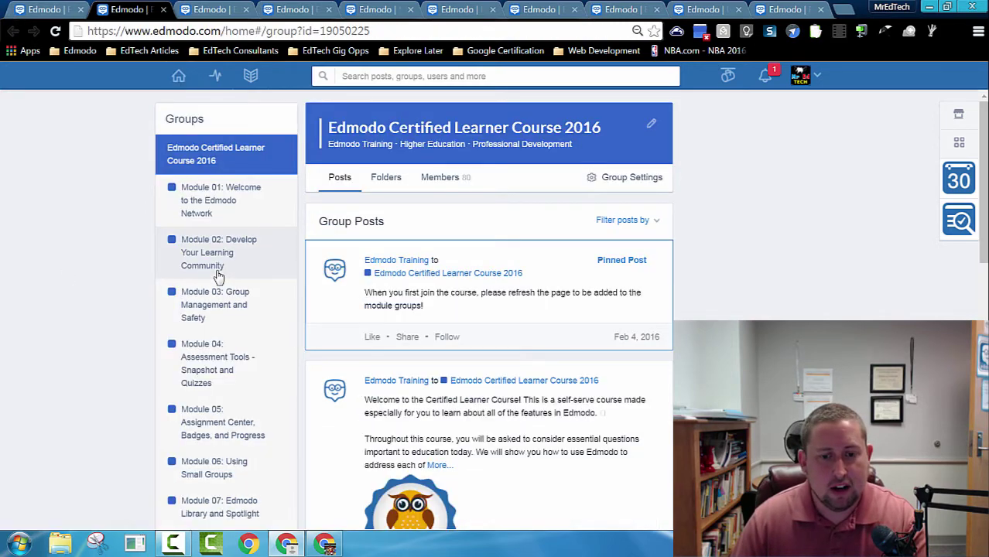
pyautogui.hotkey('ctrl', 'Tab')
pyautogui.hotkey('ctrl', 'Tab')
pyautogui.hotkey('ctrl', 'Tab')
pyautogui.hotkey('ctrl', 'Tab')
pyautogui.hotkey('ctrl', 'Tab')
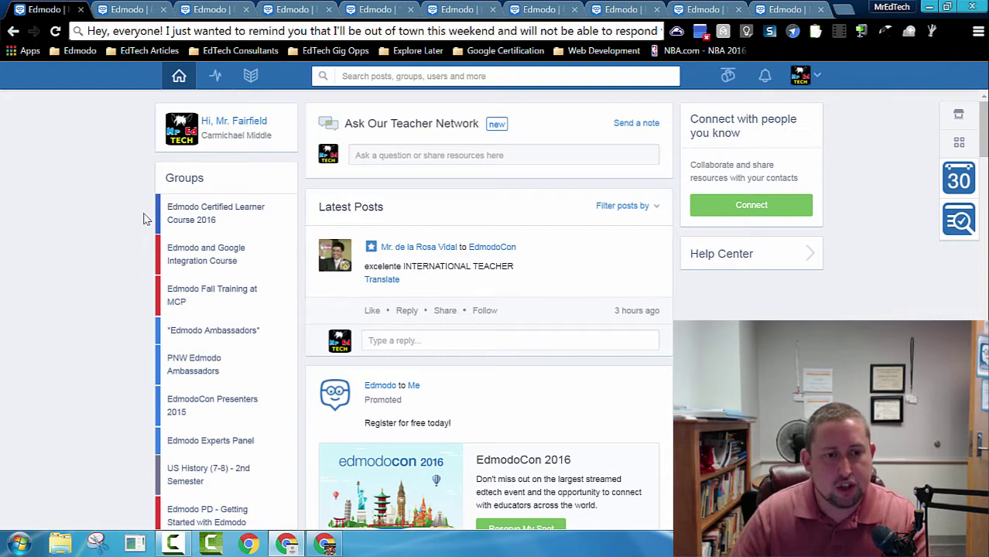
# Step: Paste the reminder into new notes in Google Integration Course, Fall Training at MCP and Edmodo Ambassadors
pyautogui.hotkey('ctrl', 'Tab')
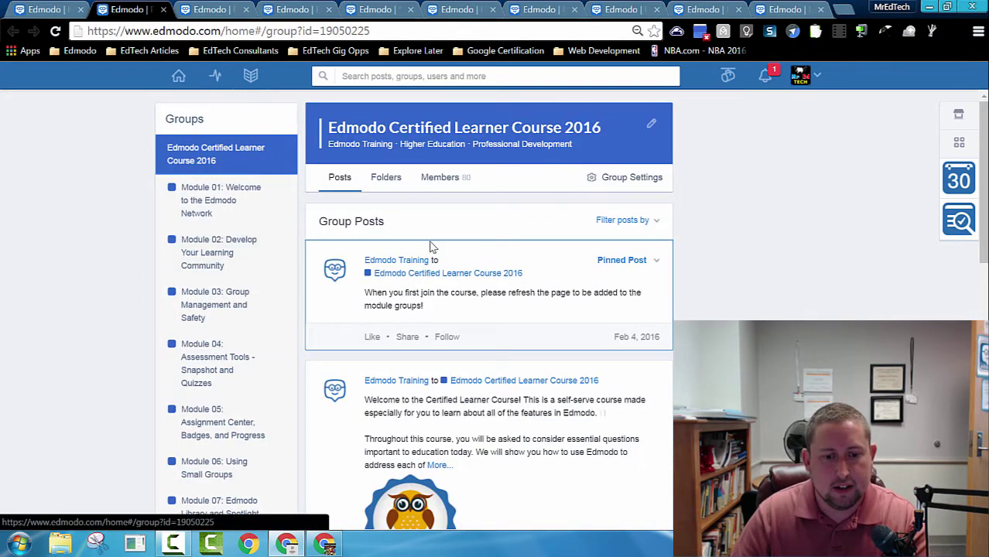
pyautogui.hotkey('ctrl', 'Tab')
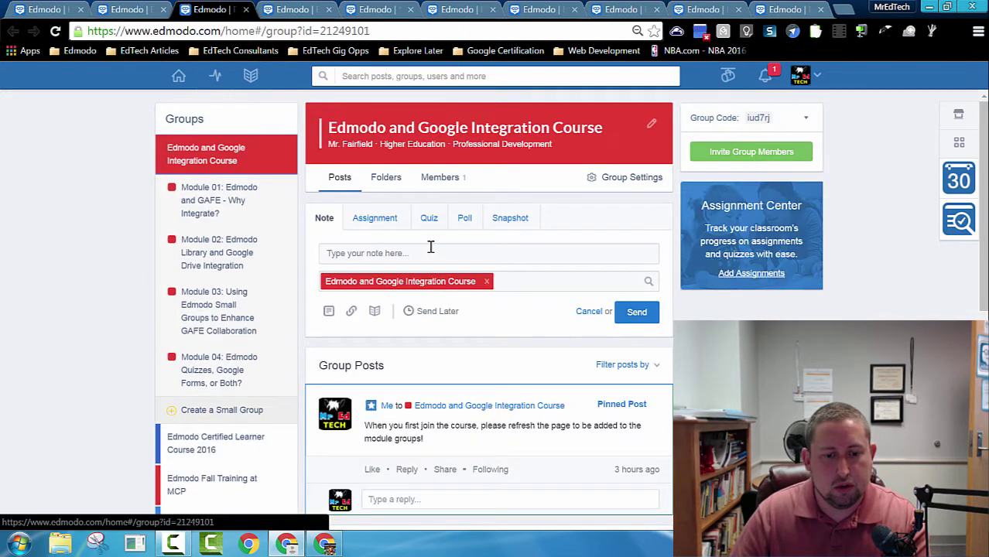
pyautogui.click(342, 255)
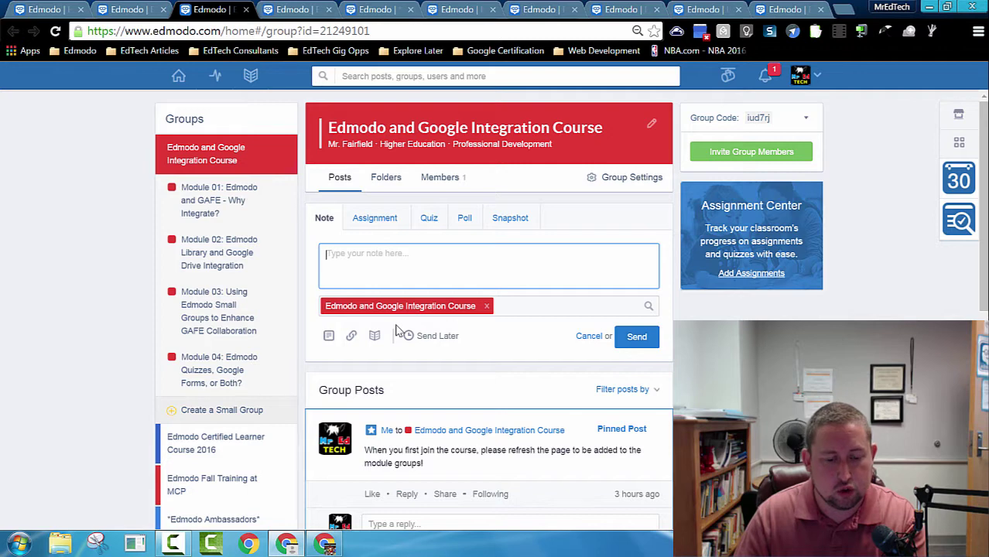
pyautogui.write("Hey, everyone! I just wanted to remind you that I'll be out of town this weekend and will not be able to respond to your posts during that time. Thanks for understanding!")
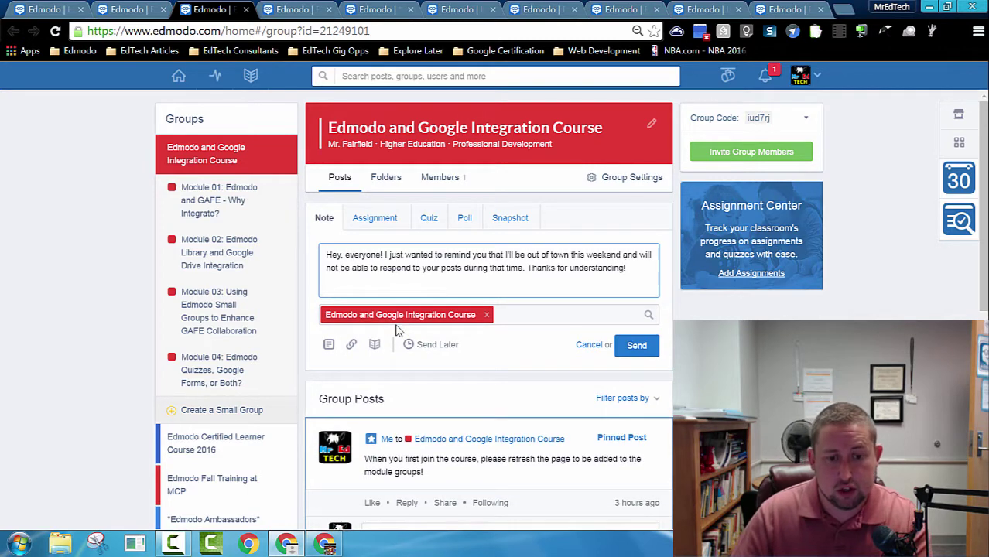
pyautogui.hotkey('ctrl', 'Tab')
pyautogui.click(393, 253)
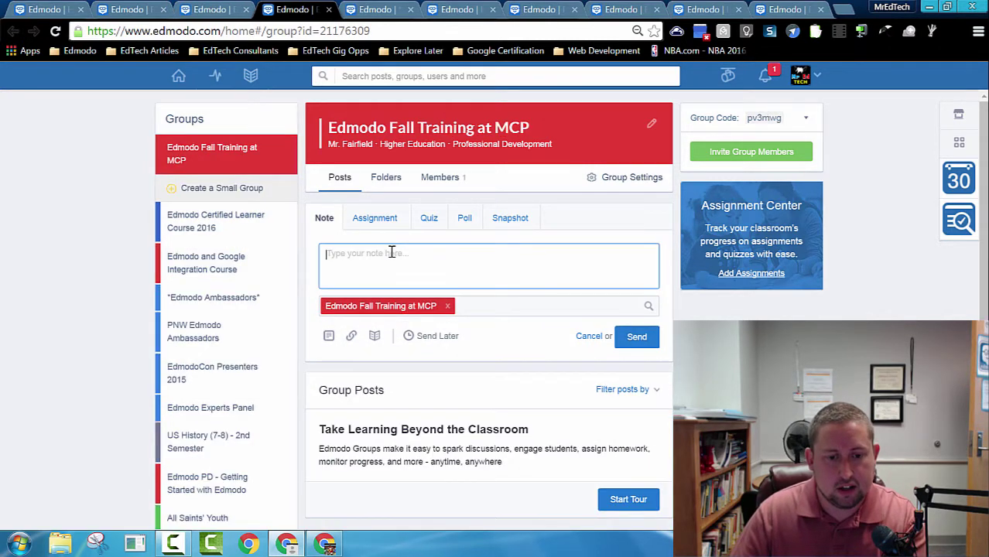
pyautogui.write("Hey, everyone! I just wanted to remind you that I'll be out of town this weekend and will not be able to respond to your posts during that time. Thanks for understanding!")
pyautogui.hotkey('ctrl', 'Tab')
pyautogui.click(397, 277)
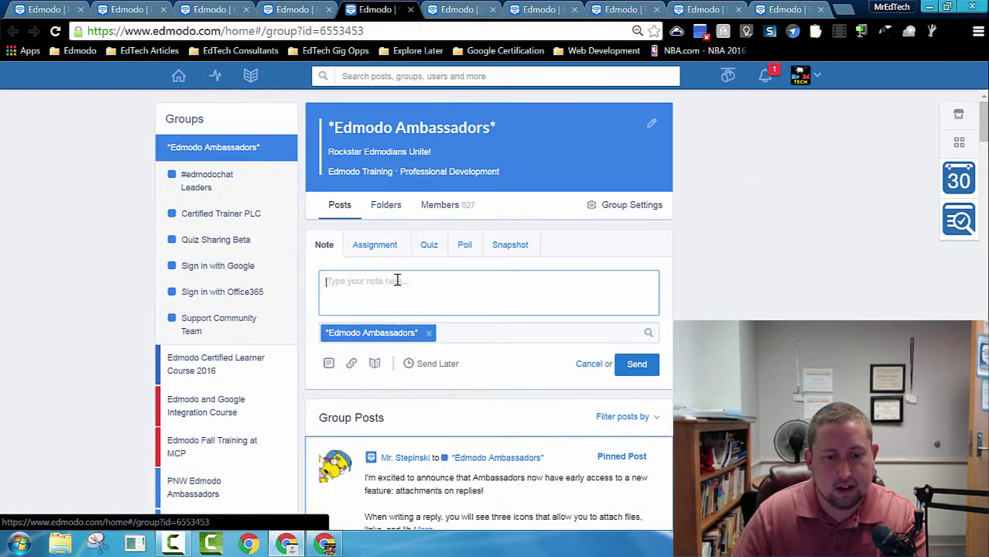
pyautogui.write("Hey, everyone! I just wanted to remind you that I'll be out of town this weekend and will not be able to respond to your posts during that time. Thanks for understanding!")
# Step: Paste the reminder into notes in PNW Ambassadors, EdmodoCon Presenters 2015 and Experts Panel
pyautogui.hotkey('ctrl', 'Tab')
pyautogui.click(397, 254)
pyautogui.write("Hey, everyone! I just wanted to remind you that I'll be out of town this weekend and will not be able to respond to your posts during that time. Thanks for understanding!")
pyautogui.hotkey('ctrl', 'Tab')
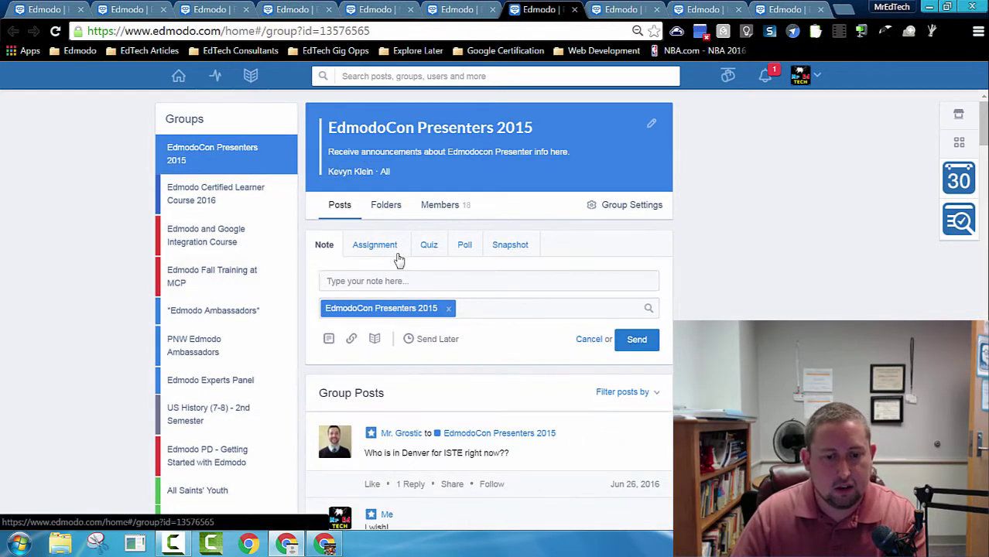
pyautogui.click(398, 255)
pyautogui.click(329, 239)
pyautogui.click(343, 284)
pyautogui.write("Hey everyone! I just wanted to remind you that I'll be out of town this weekend and I will not be able to respond to your posts during that time. Thanks for understanding!")
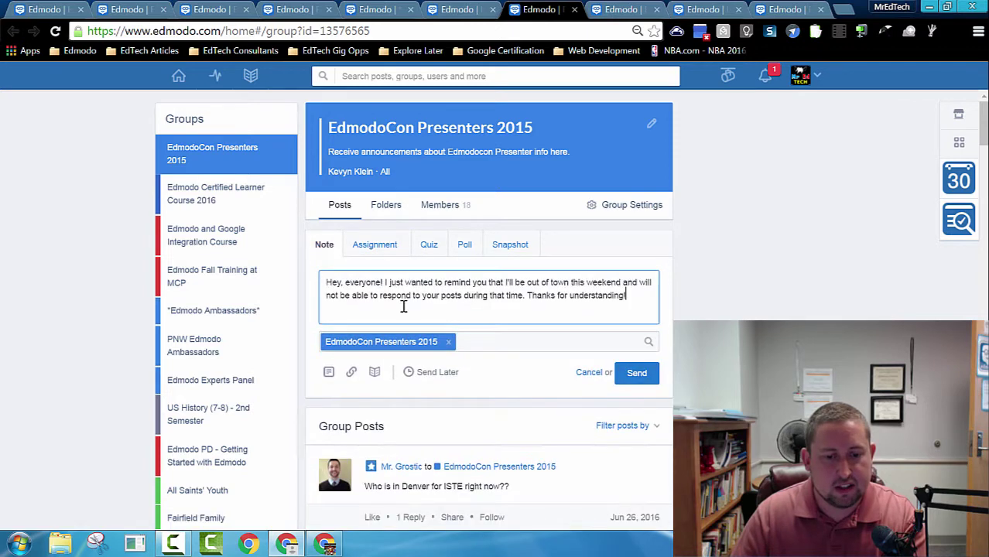
pyautogui.hotkey('ctrl', 'Tab')
pyautogui.click(399, 286)
pyautogui.write("Hey everyone! I just wanted to remind you that I'll be out of town this weekend and I will not be able to respond to your posts during that time. Thanks for understanding!")
# Step: Paste the reminder into US History (7-8) and PD Getting Started notes, returning to Google Integration
pyautogui.hotkey('ctrl', 'Tab')
pyautogui.click(386, 253)
pyautogui.write("Hey, everyone! I just wanted to remind you that I'll be out of town this weekend and will not be able to respond to your posts during that time. Thanks for understanding!")
pyautogui.hotkey('ctrl', 'Tab')
pyautogui.click(390, 291)
pyautogui.write("Hey, everyone! I just wanted to remind you that I'll be out of town this weekend and will not be able to respond to your posts during that time. Thanks for understanding!")
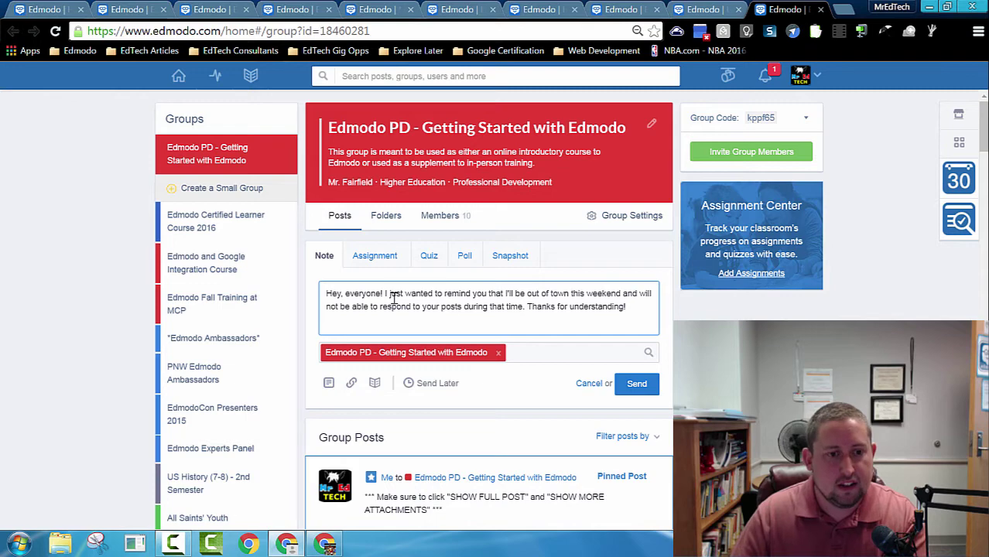
pyautogui.hotkey('ctrl', 'Tab')
pyautogui.hotkey('ctrl', 'Tab')
pyautogui.hotkey('ctrl', 'Tab')
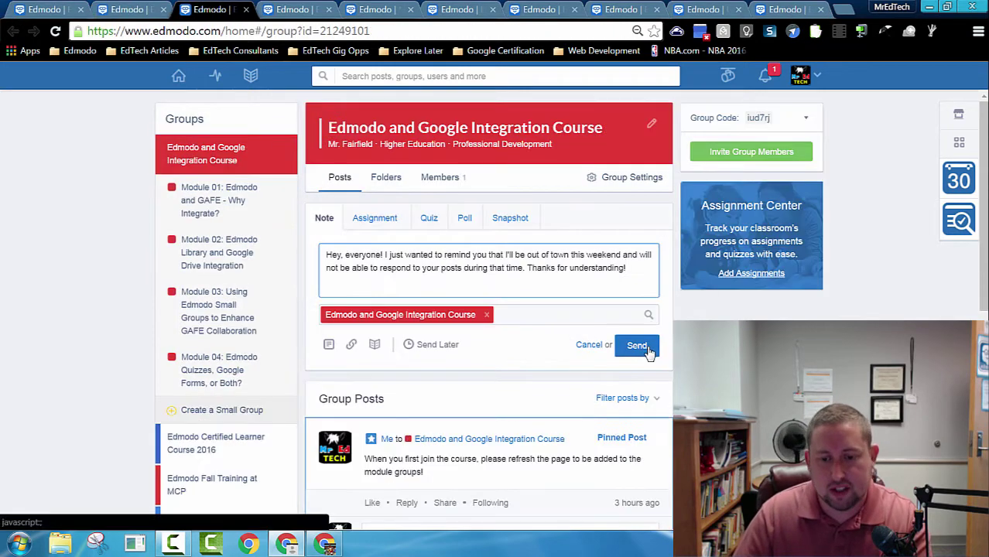
pyautogui.hotkey('ctrl', 'Tab')
pyautogui.hotkey('ctrl', 'Tab')
pyautogui.hotkey('ctrl', 'Tab')
pyautogui.hotkey('ctrl', 'Tab')
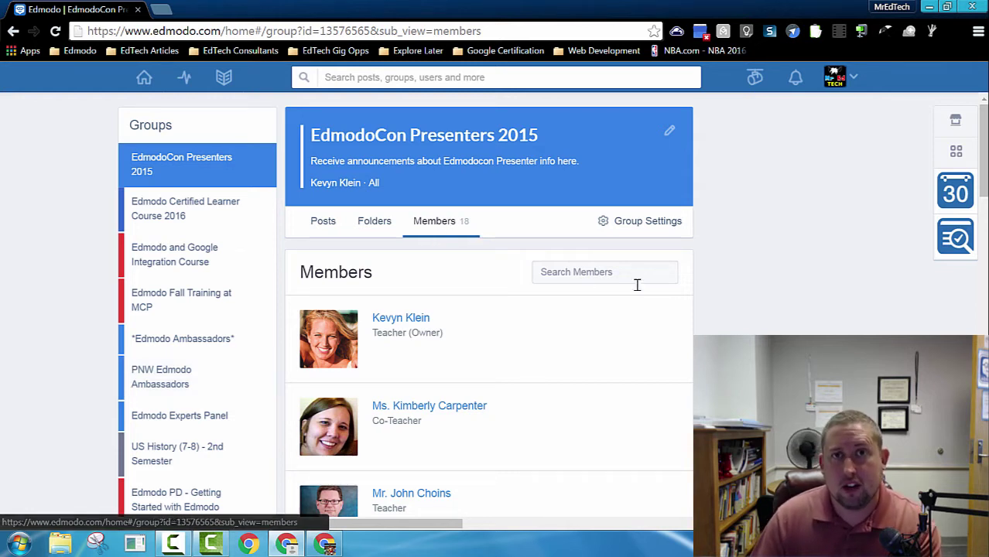
# Step: Zoom Chrome to 25% and drag-select the member list to open every profile in tabs
pyautogui.click(978, 35)
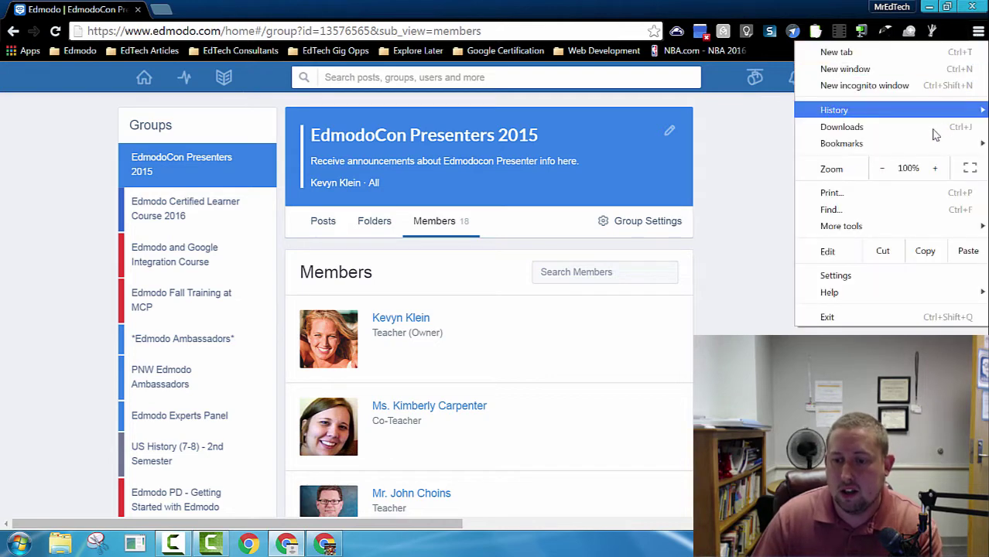
pyautogui.click(882, 168)
pyautogui.click(882, 169)
pyautogui.click(882, 169)
pyautogui.click(882, 168)
pyautogui.click(882, 169)
pyautogui.click(882, 168)
pyautogui.click(882, 169)
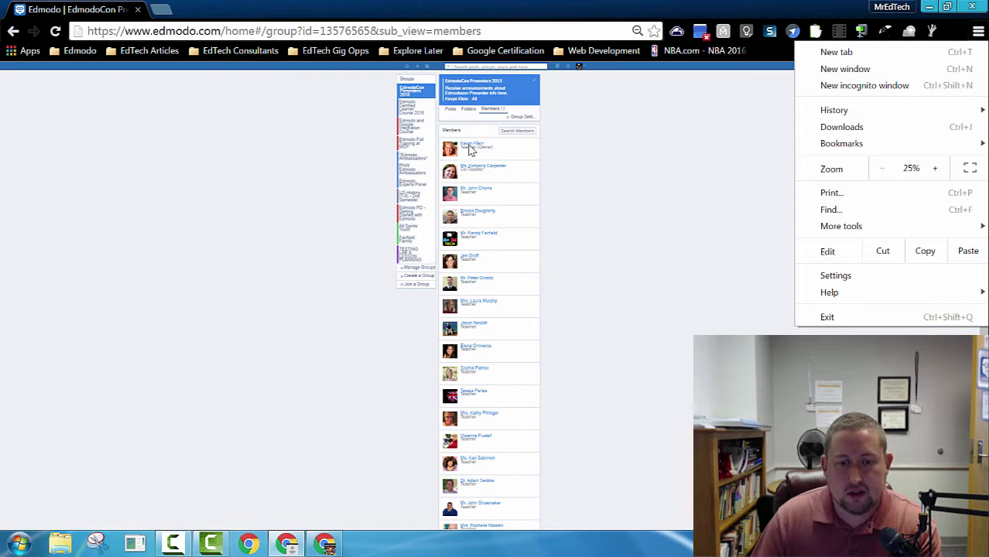
pyautogui.click(441, 141)
pyautogui.moveTo(441, 140); pyautogui.dragTo(532, 547)
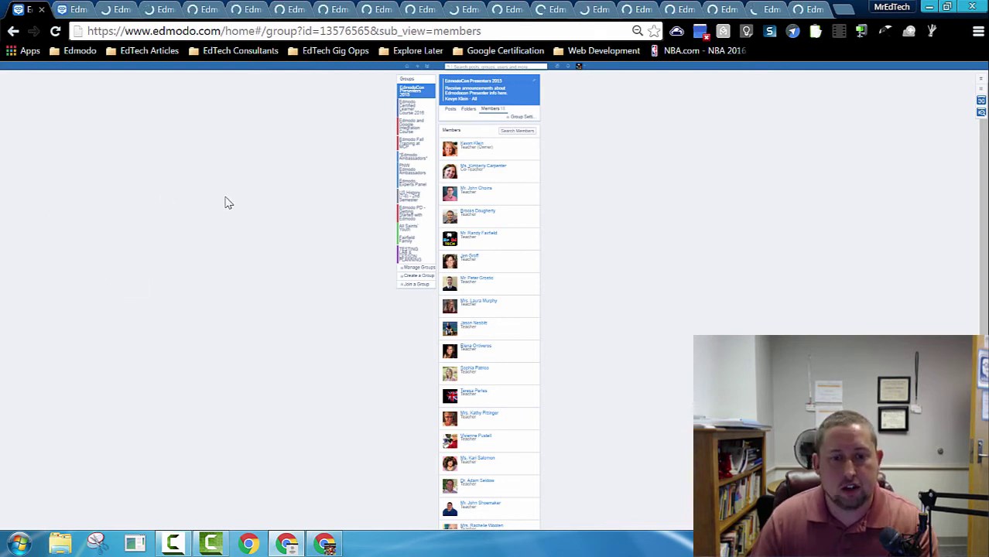
# Step: Switch to the first member's profile tab and zoom it back to 100%
pyautogui.hotkey('ctrl', 'Tab')
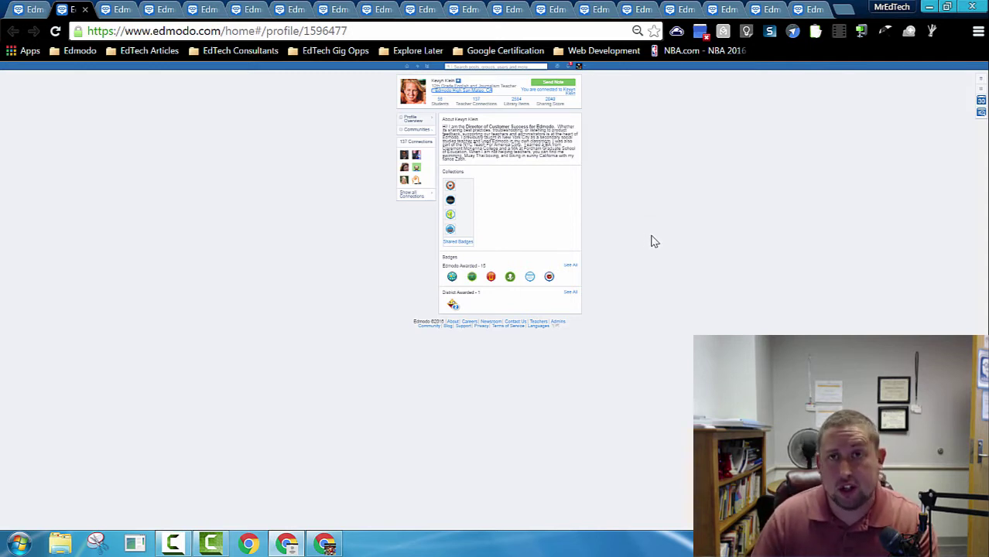
pyautogui.hotkey('ctrl', '+')
pyautogui.hotkey('ctrl', '+')
pyautogui.hotkey('ctrl', '+')
pyautogui.hotkey('ctrl', '+')
pyautogui.hotkey('ctrl', '+')
pyautogui.hotkey('ctrl', '+')
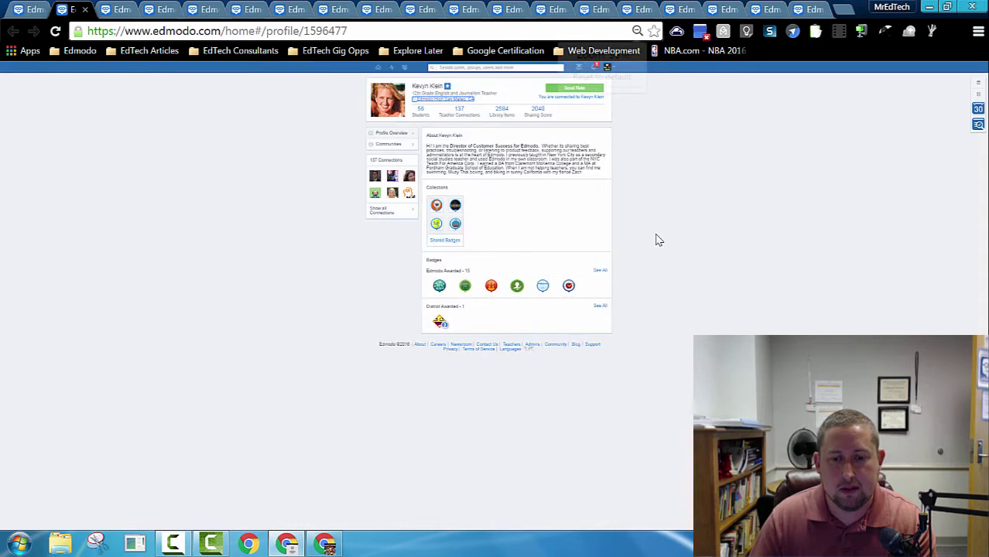
pyautogui.hotkey('ctrl', '+')
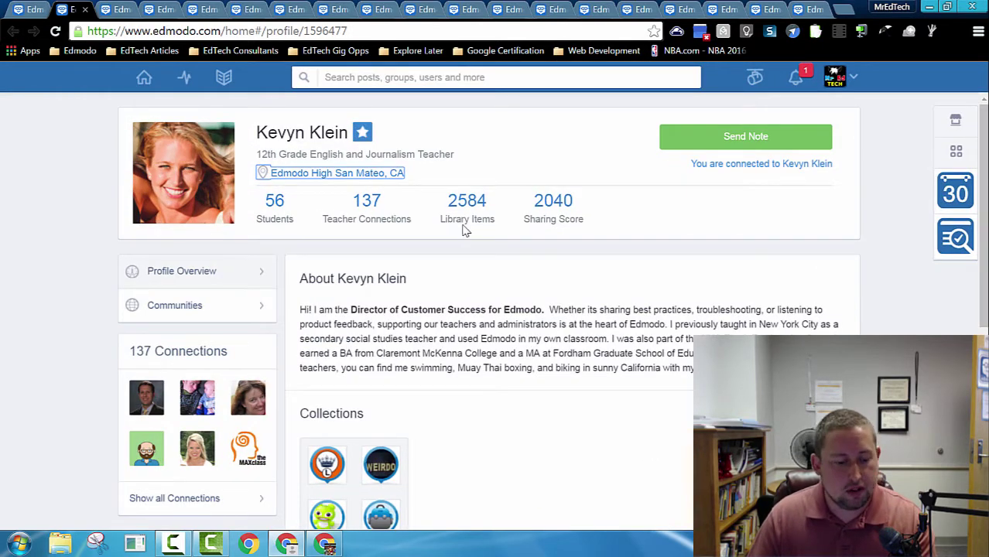
# Step: Open Send Note on the first four member profile tabs
pyautogui.click(686, 146)
pyautogui.hotkey('ctrl', 'Tab')
pyautogui.click(685, 148)
pyautogui.hotkey('ctrl', 'Tab')
pyautogui.click(685, 149)
pyautogui.hotkey('ctrl', 'Tab')
pyautogui.click(684, 149)
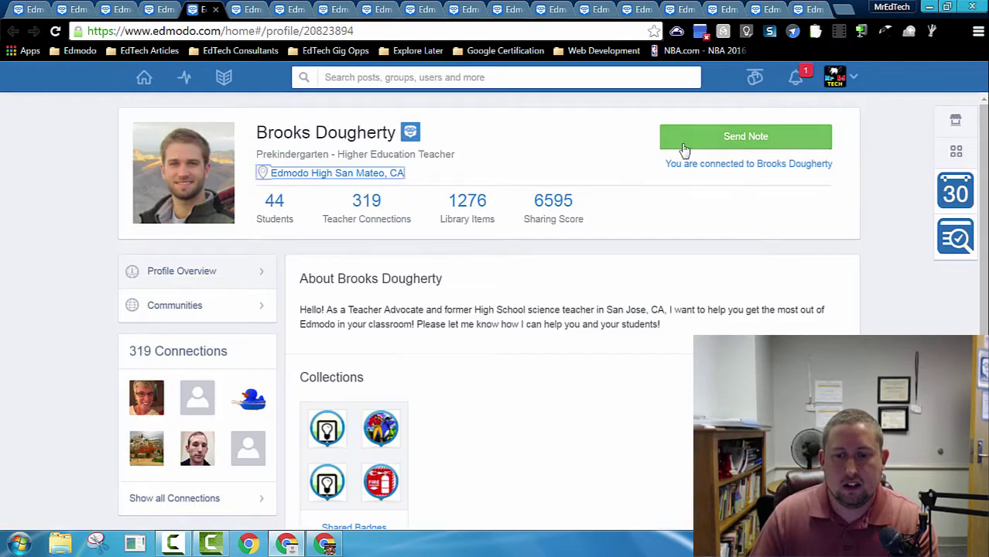
pyautogui.hotkey('ctrl', 'Tab')
pyautogui.hotkey('ctrl', 'Tab')
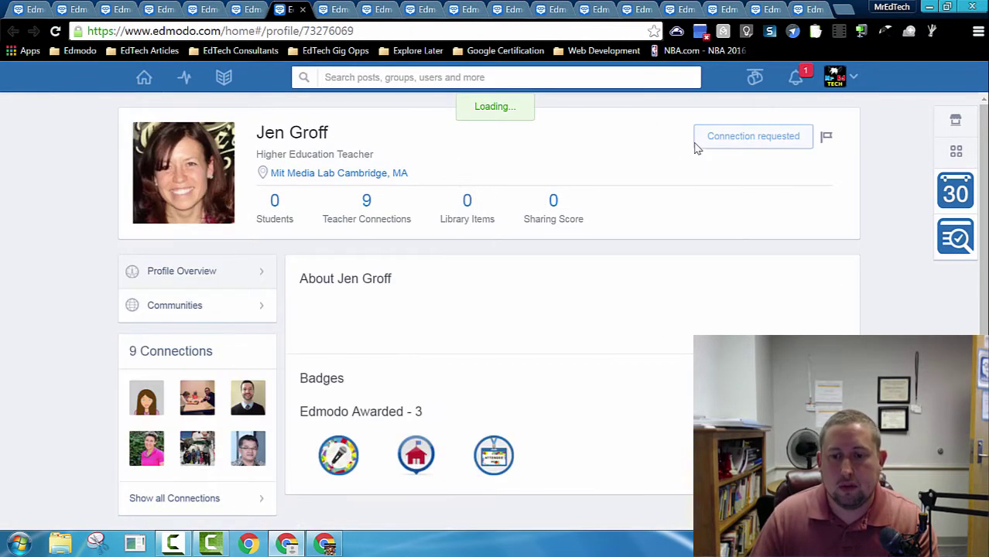
# Step: Open Send Note on four more profiles, then return to the first and focus its note field
pyautogui.hotkey('ctrl', 'Tab')
pyautogui.click(707, 144)
pyautogui.hotkey('ctrl', 'Tab')
pyautogui.hotkey('ctrl', 'Tab')
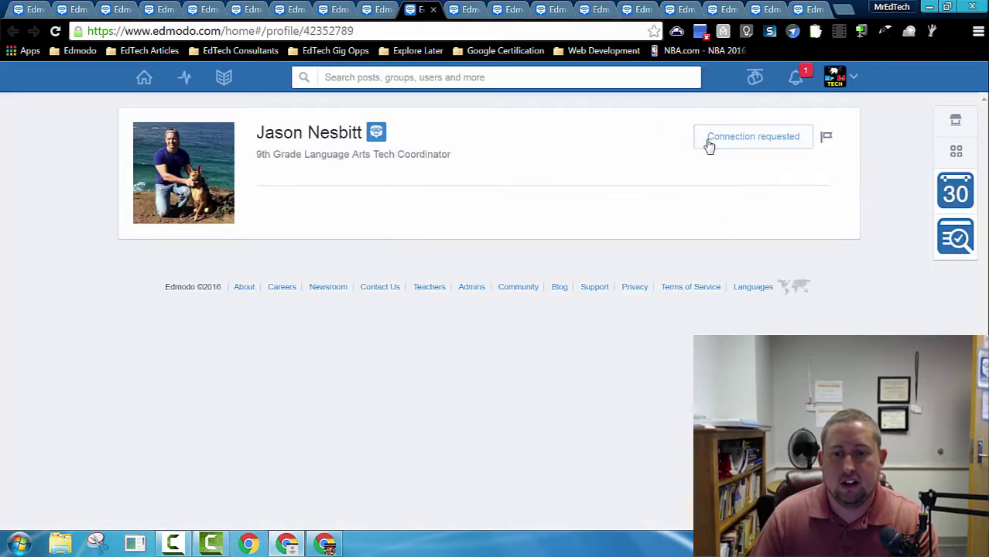
pyautogui.hotkey('ctrl', 'Tab')
pyautogui.hotkey('ctrl', 'Tab')
pyautogui.hotkey('ctrl', 'Tab')
pyautogui.hotkey('ctrl', 'Tab')
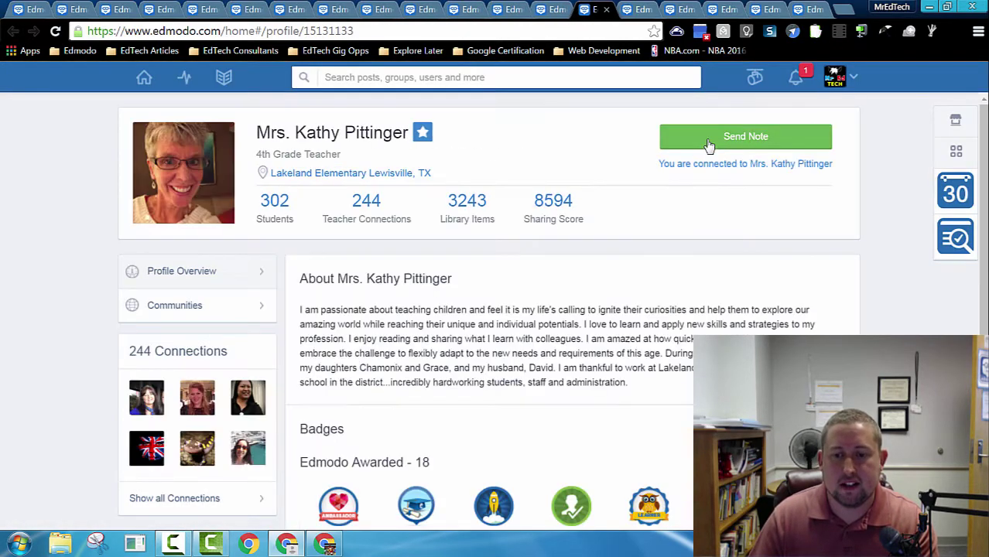
pyautogui.click(706, 144)
pyautogui.hotkey('ctrl', 'Tab')
pyautogui.hotkey('ctrl', 'Tab')
pyautogui.hotkey('ctrl', 'Tab')
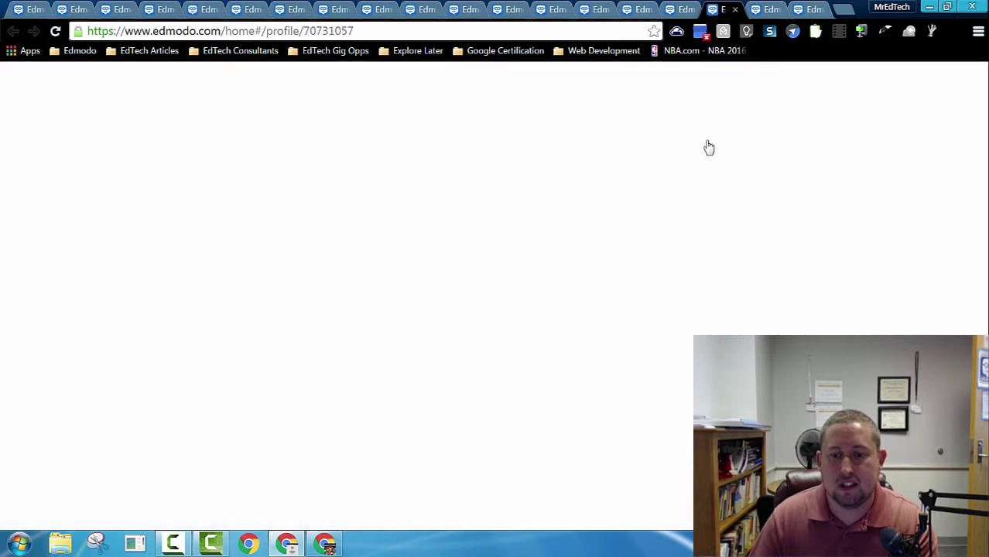
pyautogui.click(706, 144)
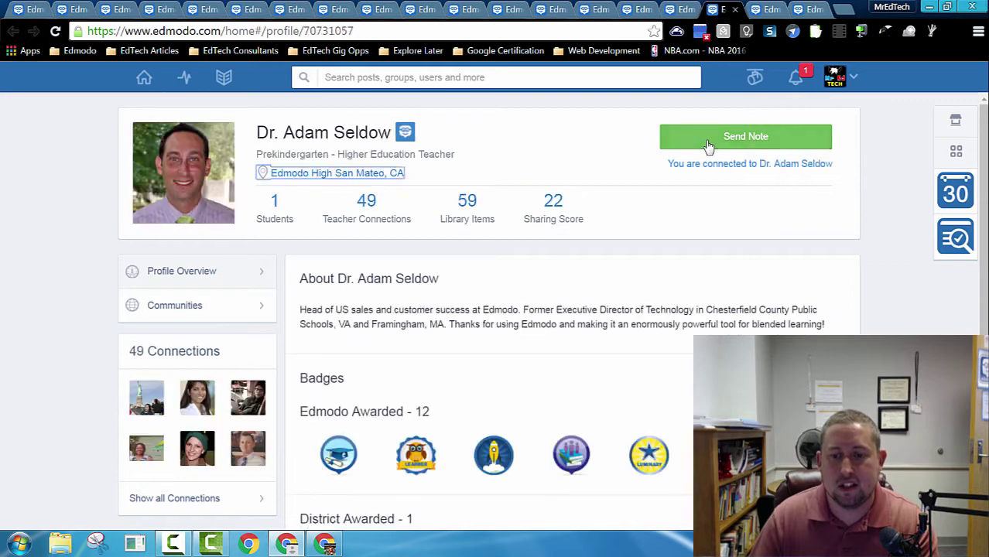
pyautogui.hotkey('ctrl', 'Tab')
pyautogui.hotkey('ctrl', 'Tab')
pyautogui.click(707, 144)
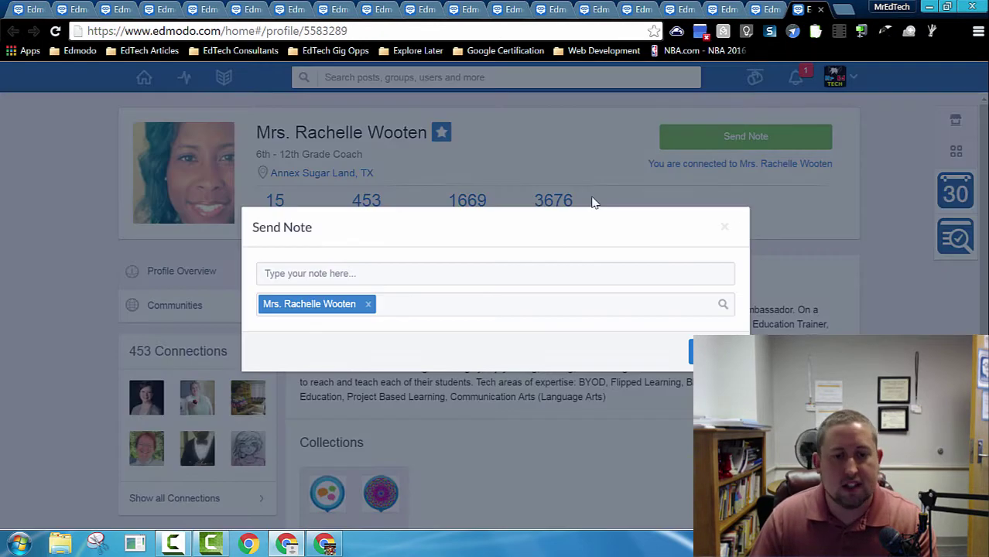
pyautogui.hotkey('ctrl', 'Tab')
pyautogui.hotkey('ctrl', 'Tab')
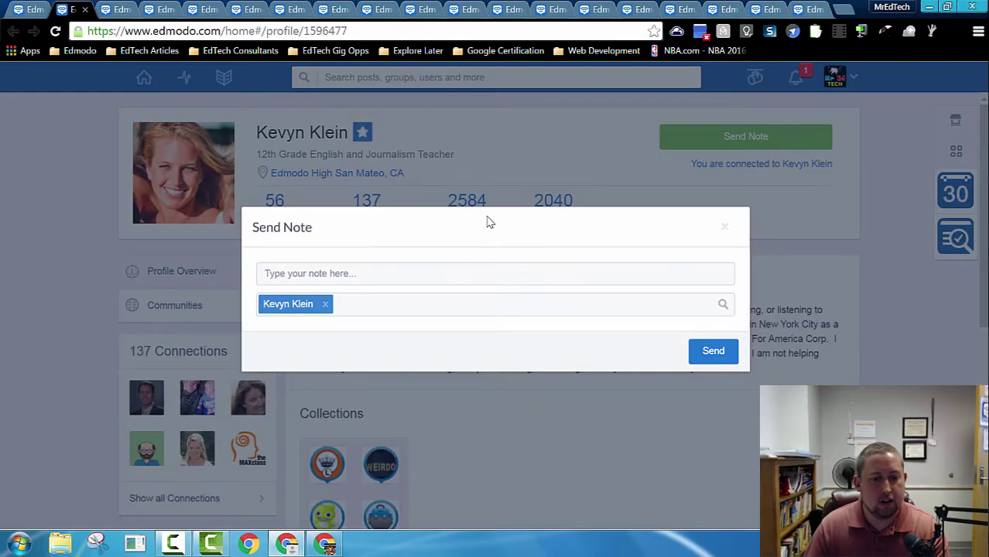
pyautogui.click(370, 273)
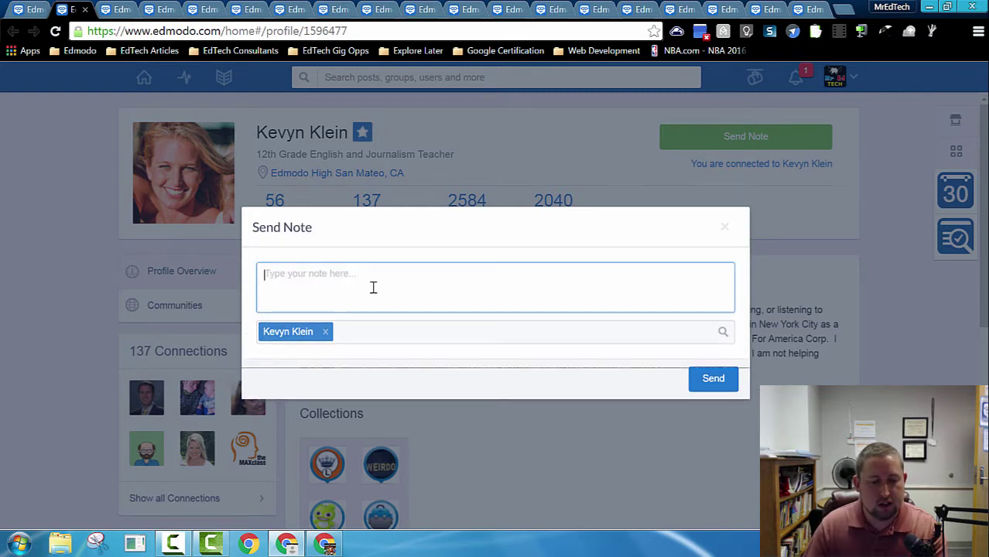
# Step: Paste "Hey, wasn't EdmodoCon great last year!" into the first three members' note boxes
pyautogui.write("Hey, wasn't EdmodoCon great last year! I'm really looking forward to it again this year!!!")
pyautogui.hotkey('ctrl', 'Tab')
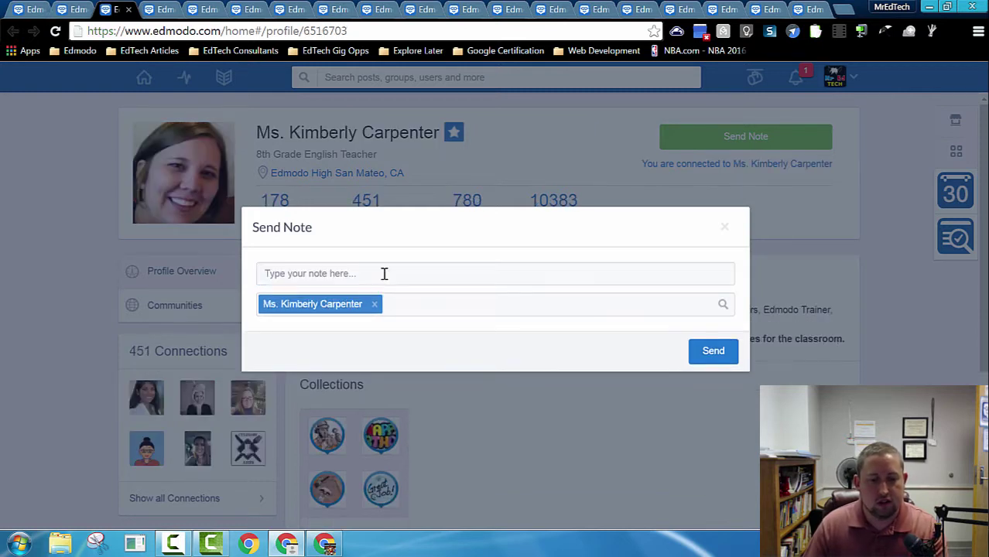
pyautogui.click(384, 273)
pyautogui.write("Hey, wasn't EdmodoCon great last year! I'm really looking forward to it again this year!!!")
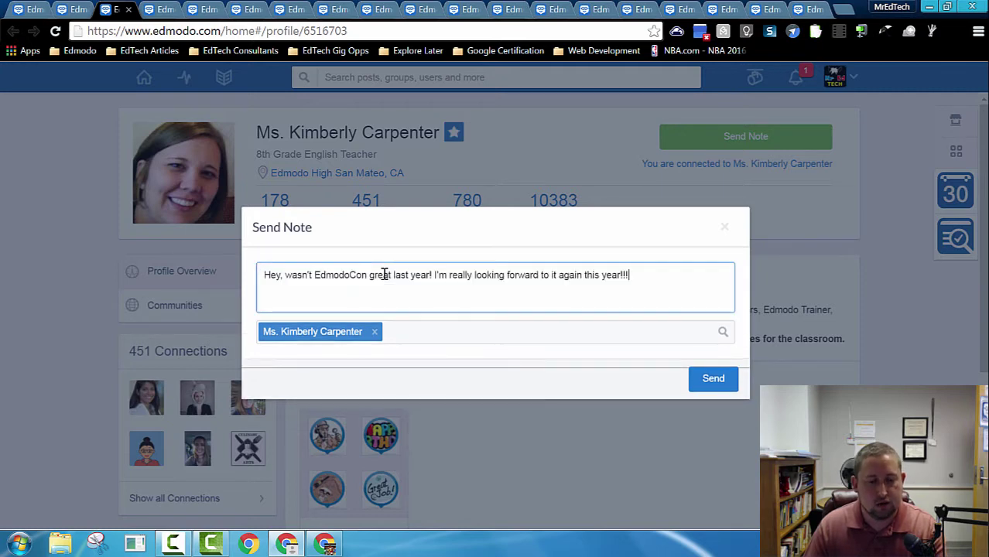
pyautogui.hotkey('ctrl', 'Tab')
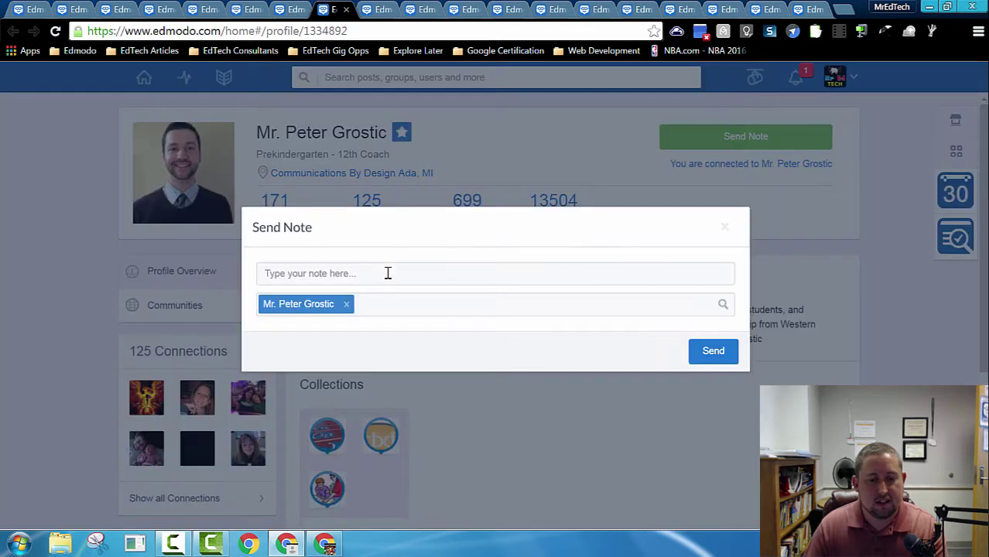
pyautogui.click(387, 272)
pyautogui.write("Hey, wasn't EdmodoCon great last year! I'm really looking forward to it again this year!!")
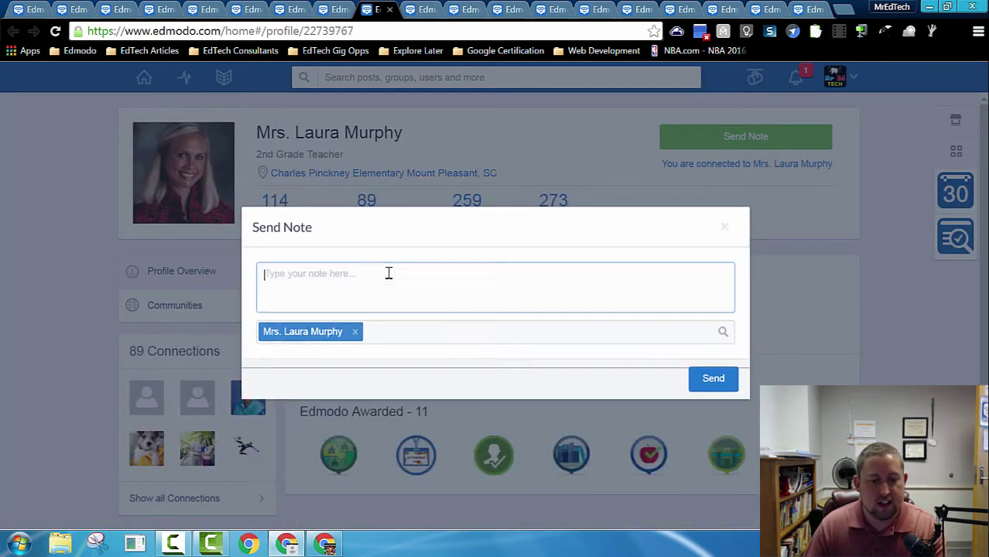
pyautogui.write("Hey, wasn't EdmodoCon great last year! I'm really looking forward to it again this year!!")
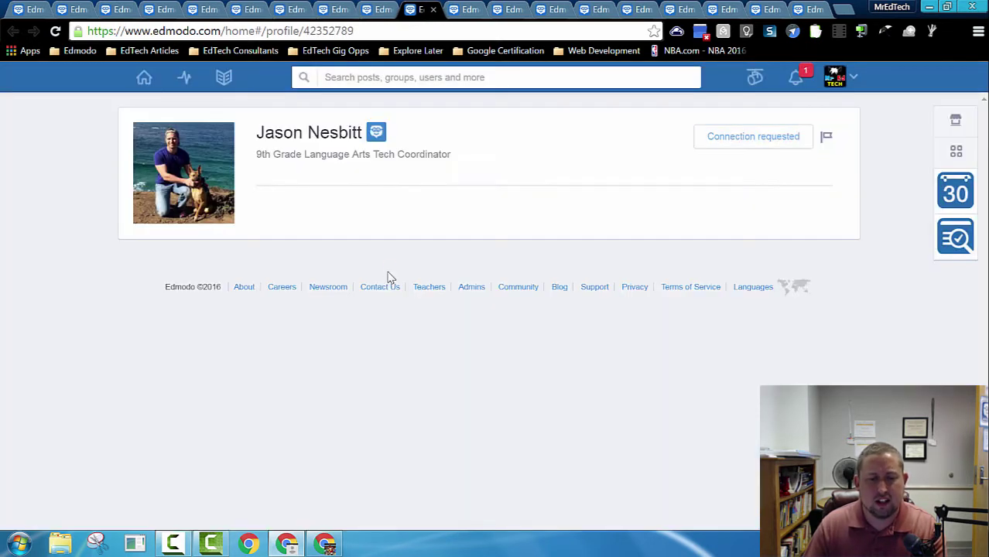
pyautogui.hotkey('ctrl', 'Tab')
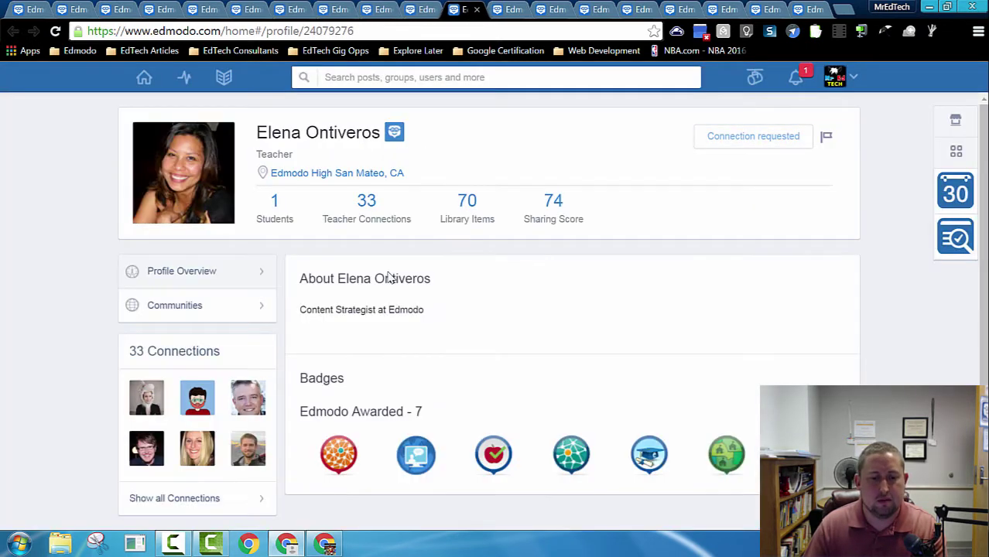
pyautogui.hotkey('ctrl', 'Tab')
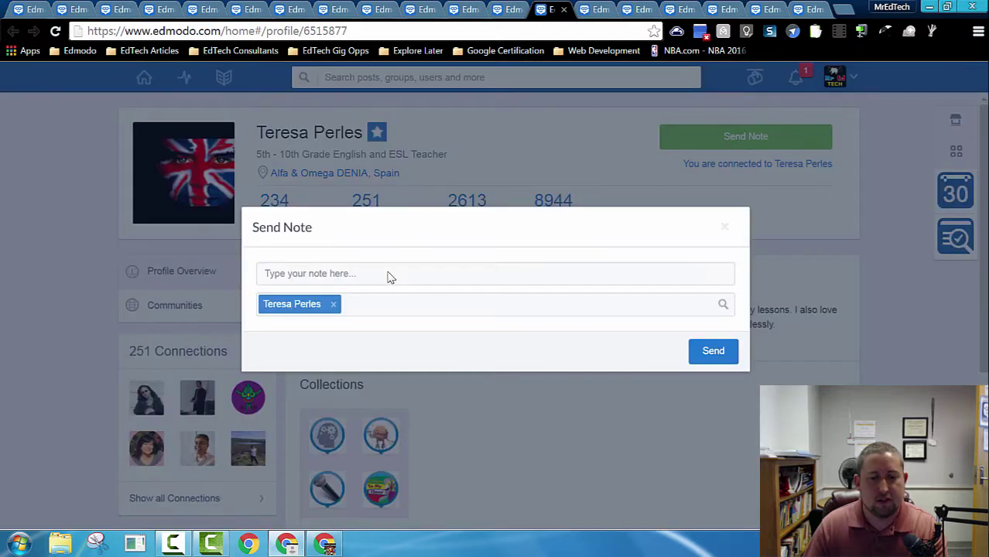
# Step: Paste the EdmodoCon reminder into the next four members' note boxes
pyautogui.click(389, 272)
pyautogui.write("Hey, wasn't EdmodoCon great last year! I'm really looking forward to it again this year!!!")
pyautogui.hotkey('ctrl', 'Tab')
pyautogui.click(390, 273)
pyautogui.write("Hey, wasn't EdmodoCon great last year! I'm really looking forward to it again this year!!!")
pyautogui.hotkey('ctrl', 'Tab')
pyautogui.click(390, 272)
pyautogui.write("Hey, wasn't EdmodoCon great last year! I'm really looking forward to it again this year!!!")
pyautogui.hotkey('ctrl', 'Tab')
pyautogui.click(389, 273)
pyautogui.write("Hey, wasn't EdmodoCon great last year! I'm really looking forward to it again this year!!!")
# Step: Paste the reminder into the last three note boxes and return to the Members page
pyautogui.hotkey('ctrl', 'Tab')
pyautogui.click(390, 272)
pyautogui.write("Hey, wasn't EdmodoCon great last year! I'm really looking forward to it again this year!!!")
pyautogui.hotkey('ctrl', 'Tab')
pyautogui.click(391, 270)
pyautogui.write("Hey, wasn't EdmodoCon great last year! I'm really looking forward to it again this year!!!")
pyautogui.hotkey('ctrl', 'Tab')
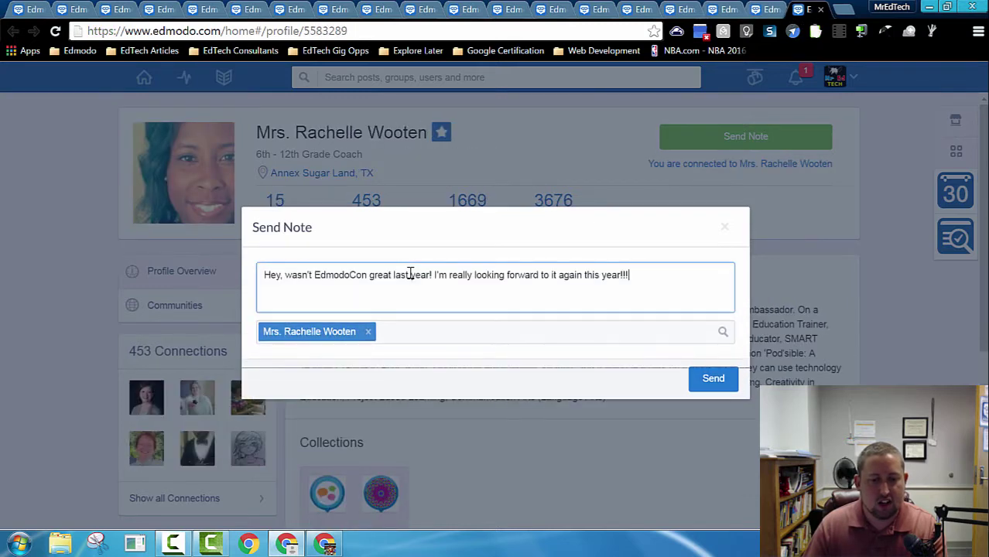
pyautogui.click(408, 272)
pyautogui.hotkey('ctrl', 'v')
pyautogui.hotkey('ctrl', '1')
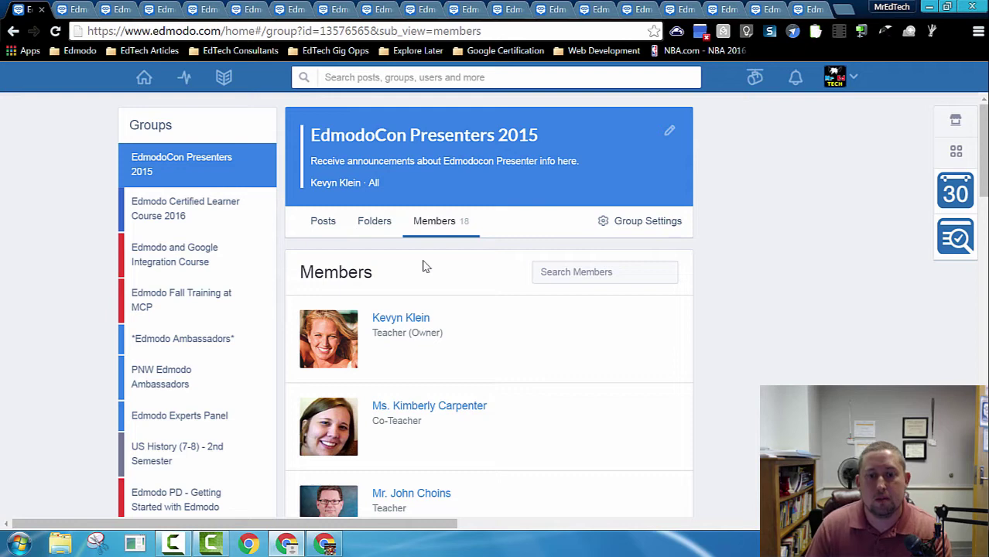
# Step: Send each filled EdmodoCon note across the profile tabs, ending back on the group tab
pyautogui.hotkey('ctrl', 'Tab')
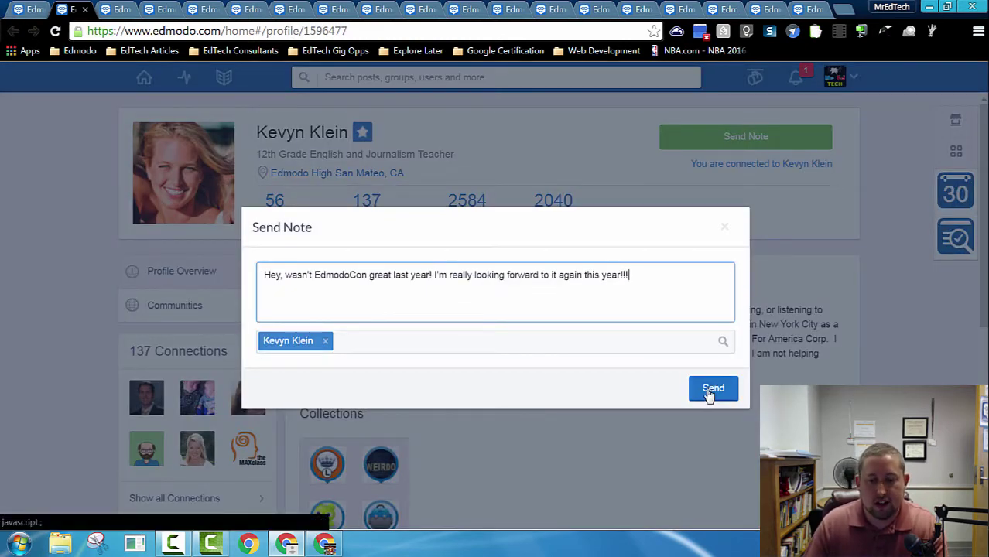
pyautogui.hotkey('ctrl', 'Tab')
pyautogui.hotkey('ctrl', 'Tab')
pyautogui.hotkey('ctrl', 'Tab')
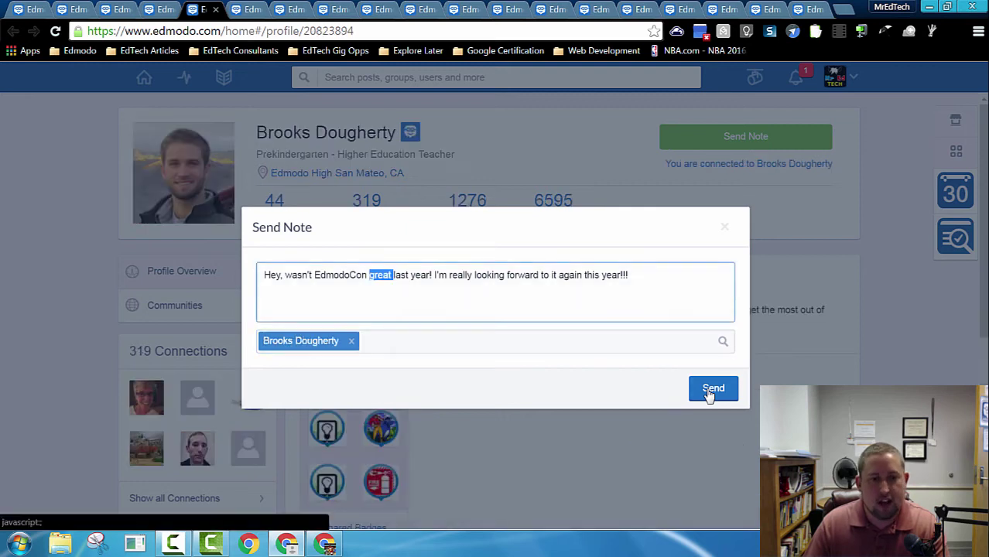
pyautogui.hotkey('ctrl', 'Tab')
pyautogui.hotkey('ctrl', 'Tab')
pyautogui.hotkey('ctrl', 'Tab')
pyautogui.hotkey('ctrl', 'Tab')
pyautogui.hotkey('ctrl', 'Tab')
pyautogui.hotkey('ctrl', 'Tab')
pyautogui.hotkey('ctrl', 'Tab')
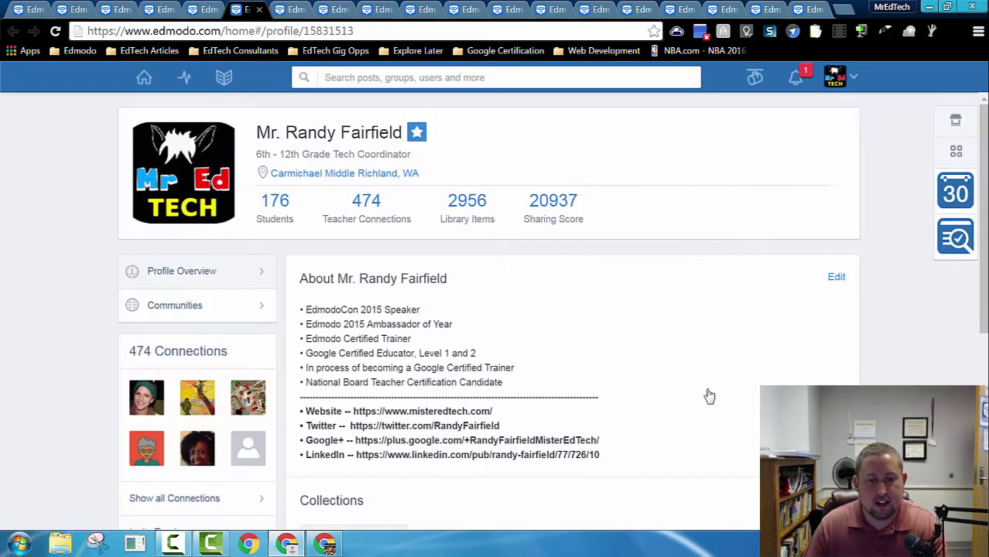
pyautogui.hotkey('ctrl', 'Tab')
pyautogui.hotkey('ctrl', 'Tab')
pyautogui.hotkey('ctrl', 'Tab')
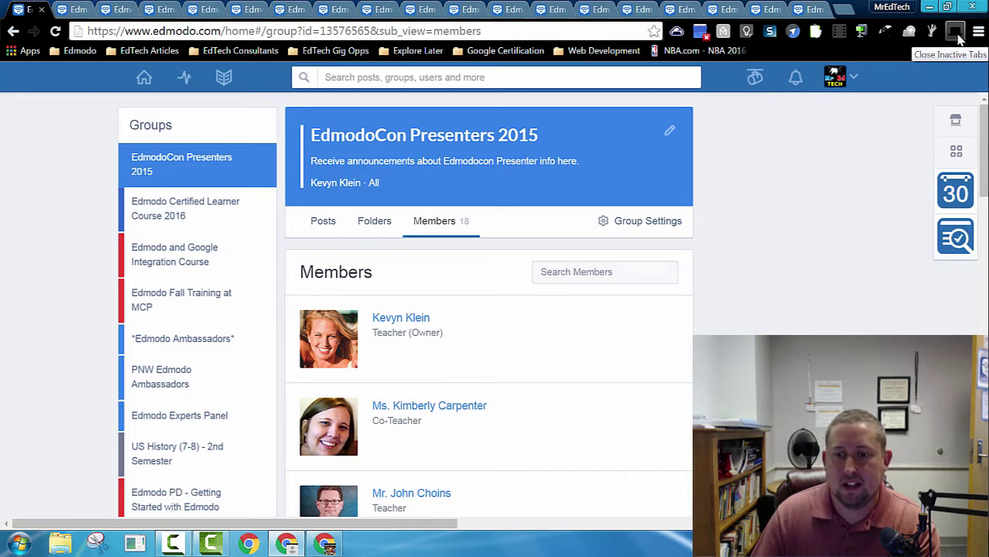
# Step: Use the Close Inactive Tabs extension to close every tab except the Members page
pyautogui.click(958, 38)
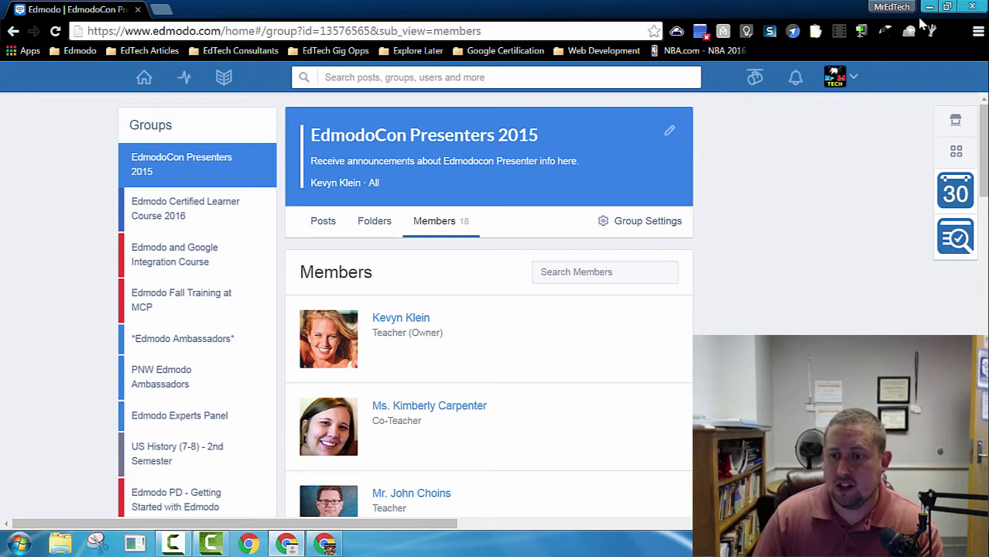
# Step: Go from Chrome's More tools > Extensions page to the Web Store via Get more extensions
pyautogui.click(979, 32)
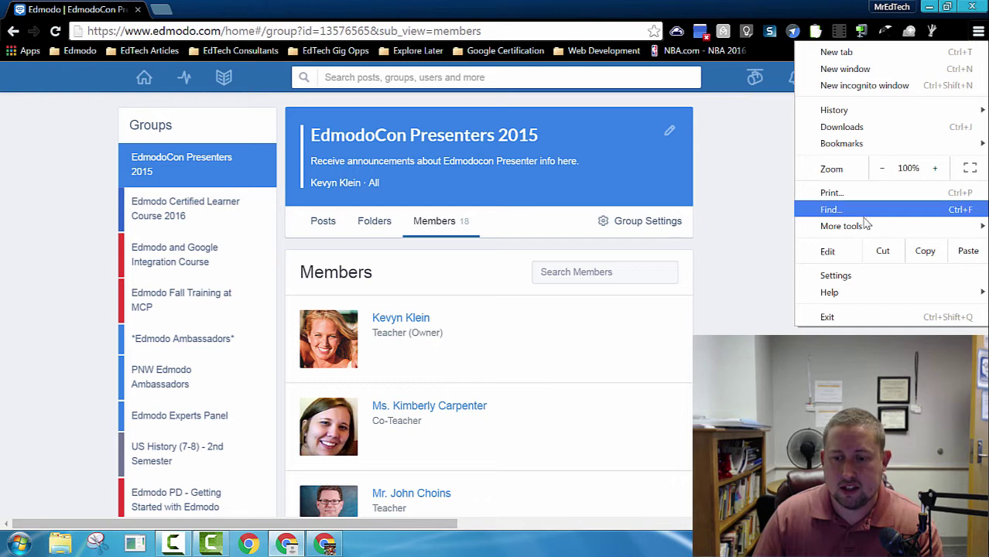
pyautogui.moveTo(862, 225)
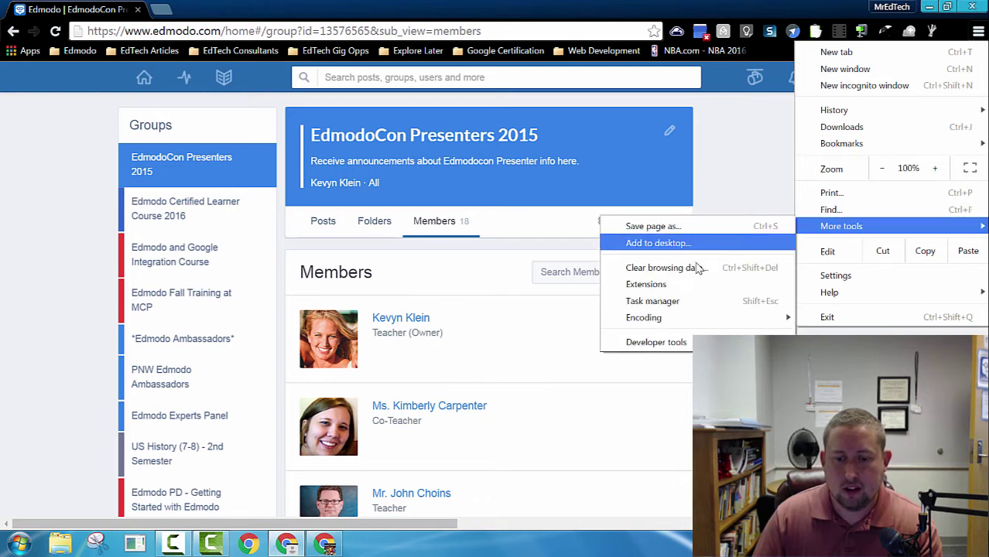
pyautogui.click(646, 285)
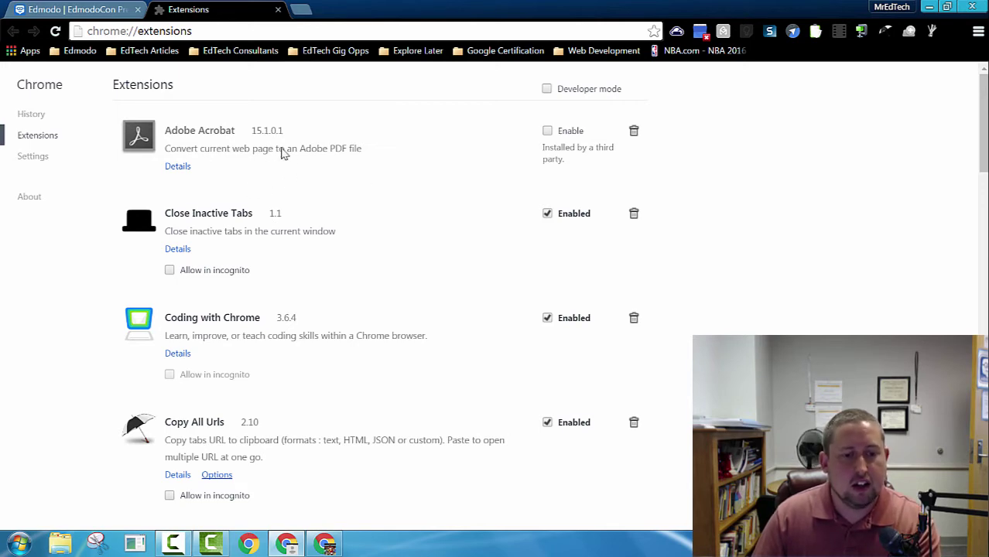
pyautogui.scroll(-5, 289, 171)
pyautogui.scroll(-20, 274, 264)
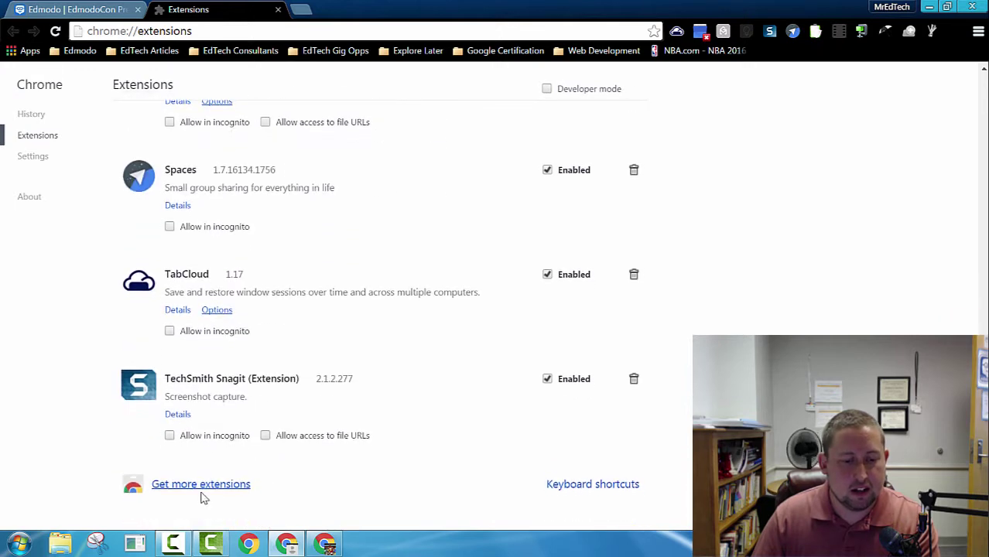
pyautogui.click(197, 487)
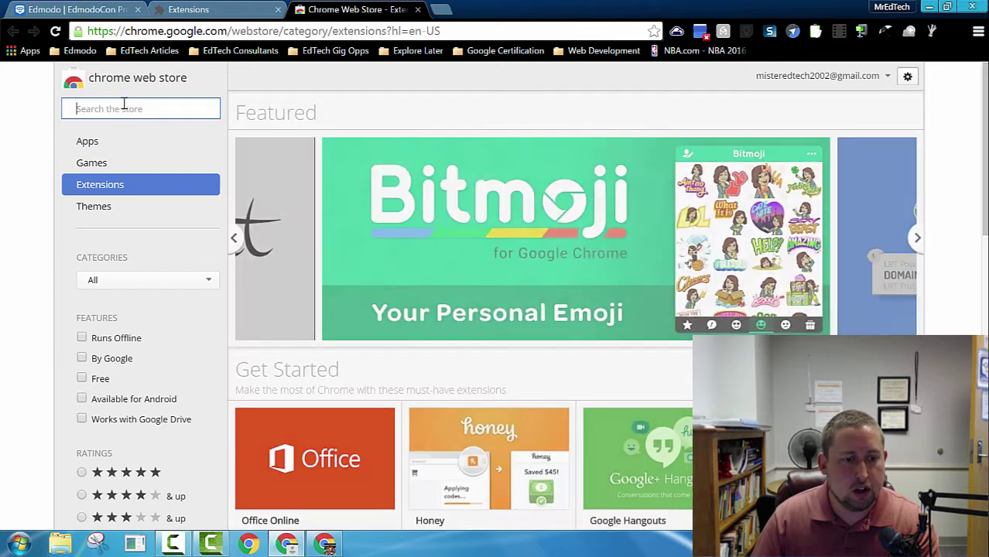
# Step: Search the Web Store for 'linkclump', then 'close inactive tabs', and return to the Extensions tab
pyautogui.write('linkclump')
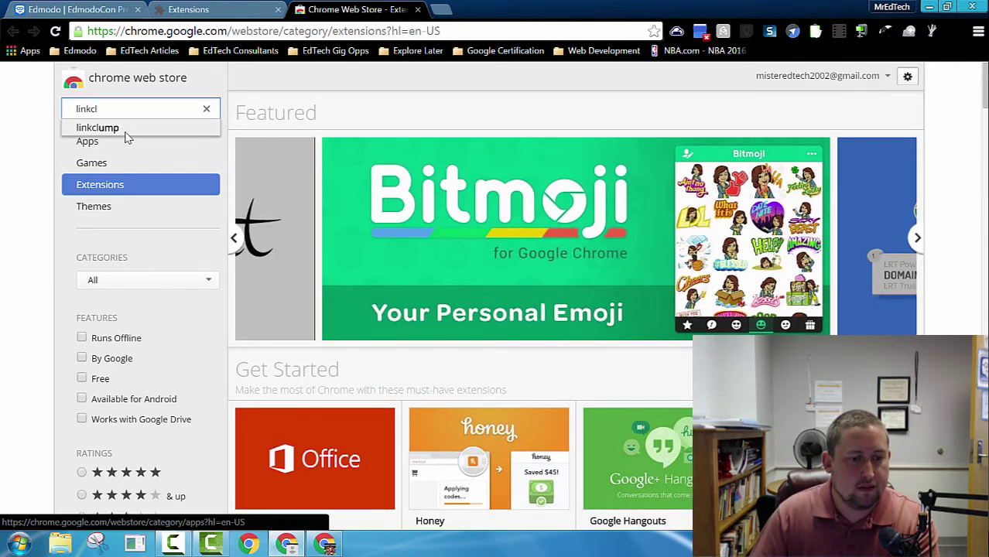
pyautogui.click(127, 130)
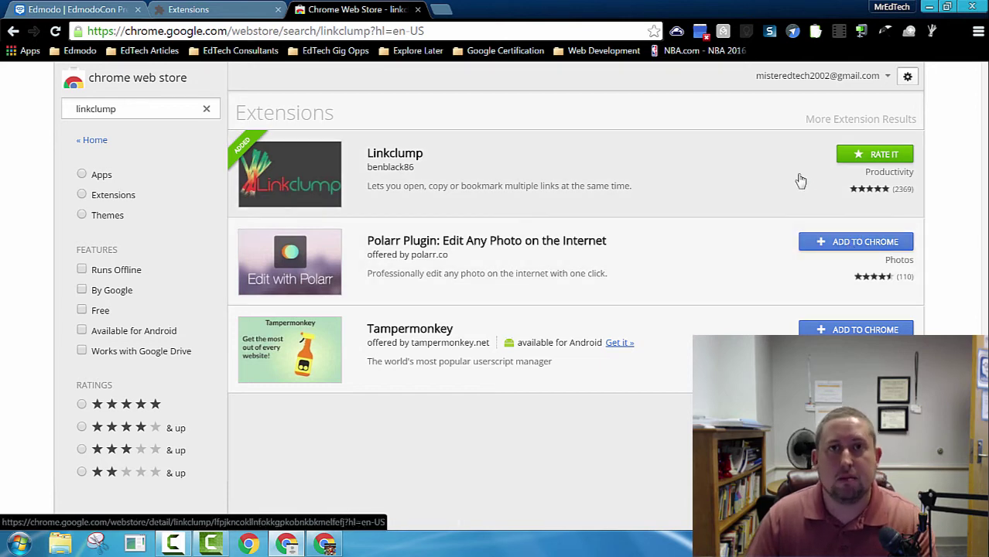
pyautogui.doubleClick(114, 101)
pyautogui.write('close ')
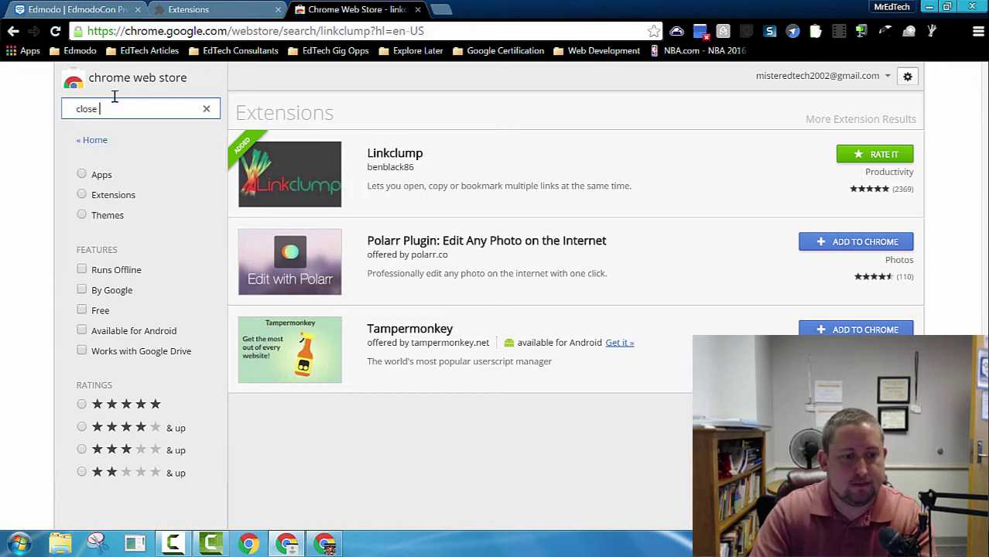
pyautogui.write('inactive tab')
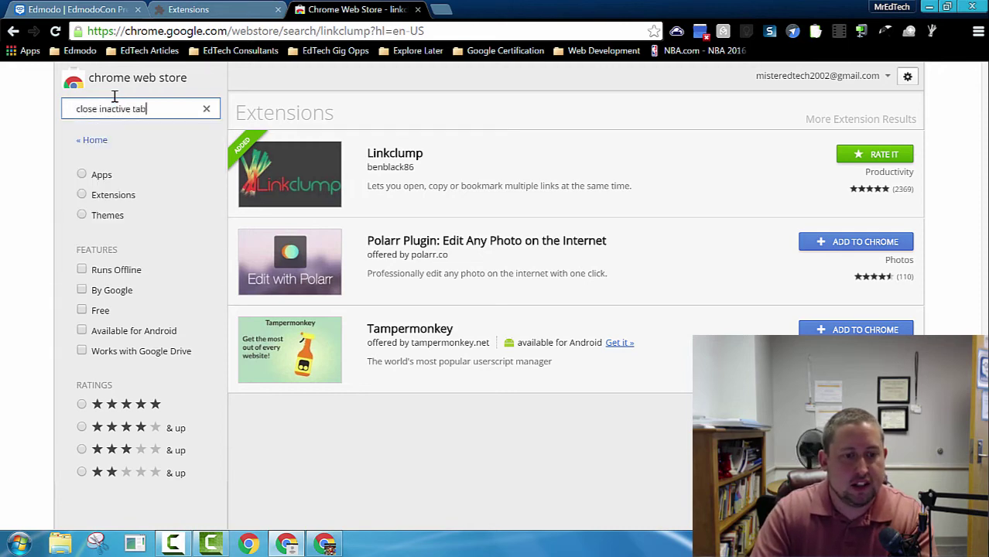
pyautogui.write('s')
pyautogui.press('Return')
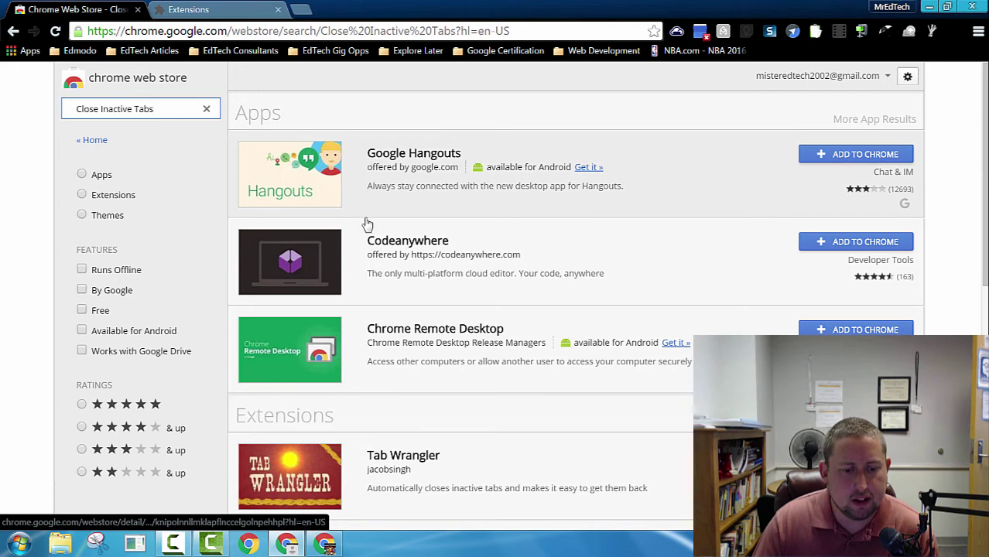
pyautogui.scroll(-5, 430, 331)
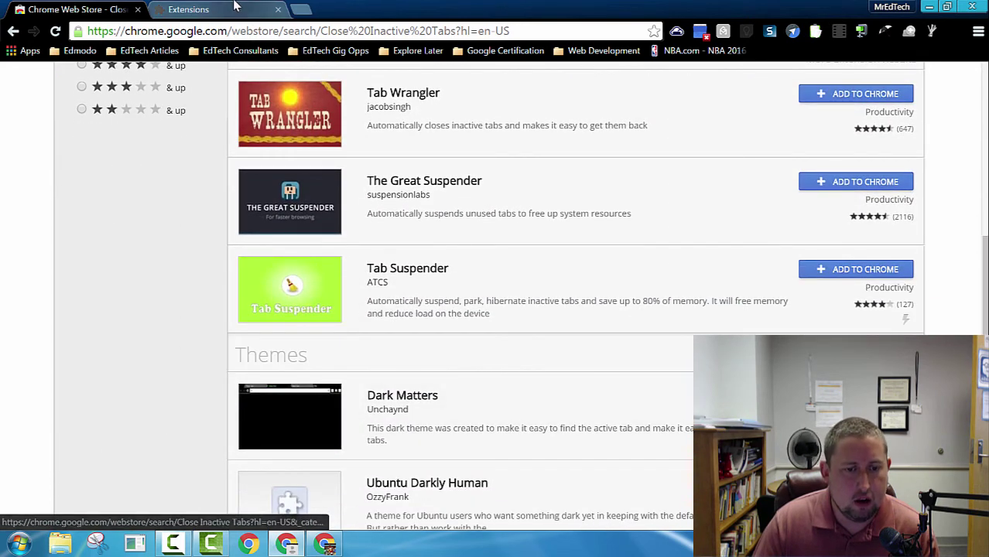
pyautogui.click(188, 9)
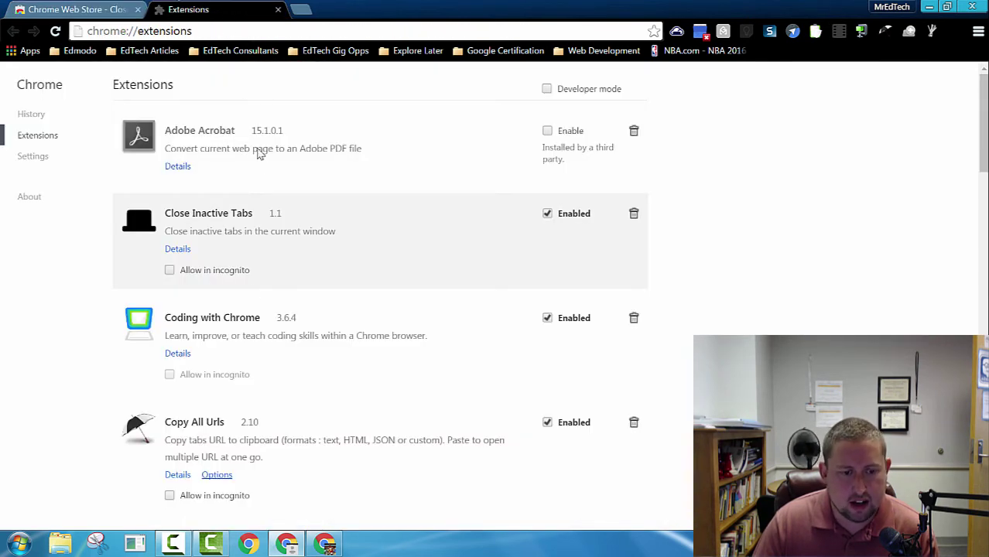
# Step: Open the Close Inactive Tabs extension details and view its Chrome Web Store page
pyautogui.click(183, 248)
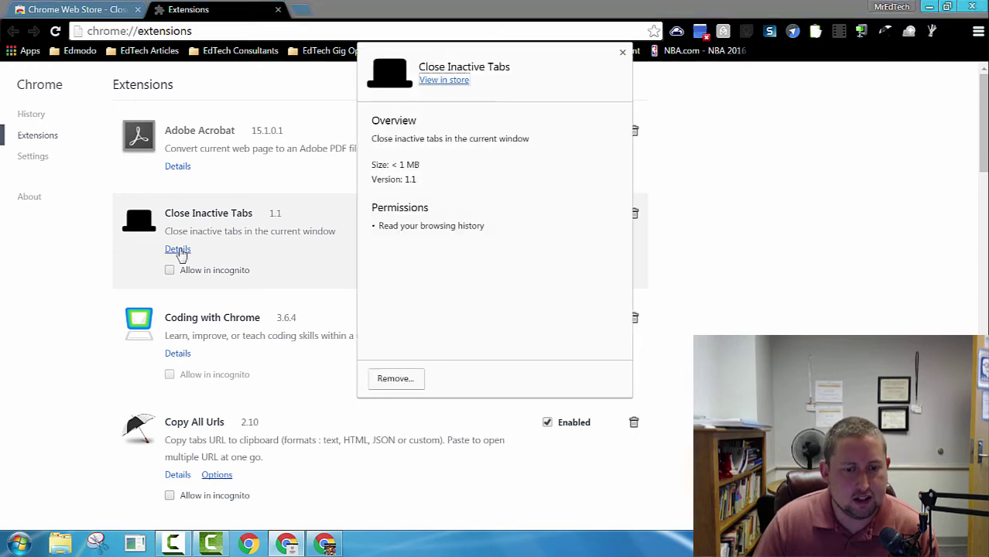
pyautogui.click(446, 81)
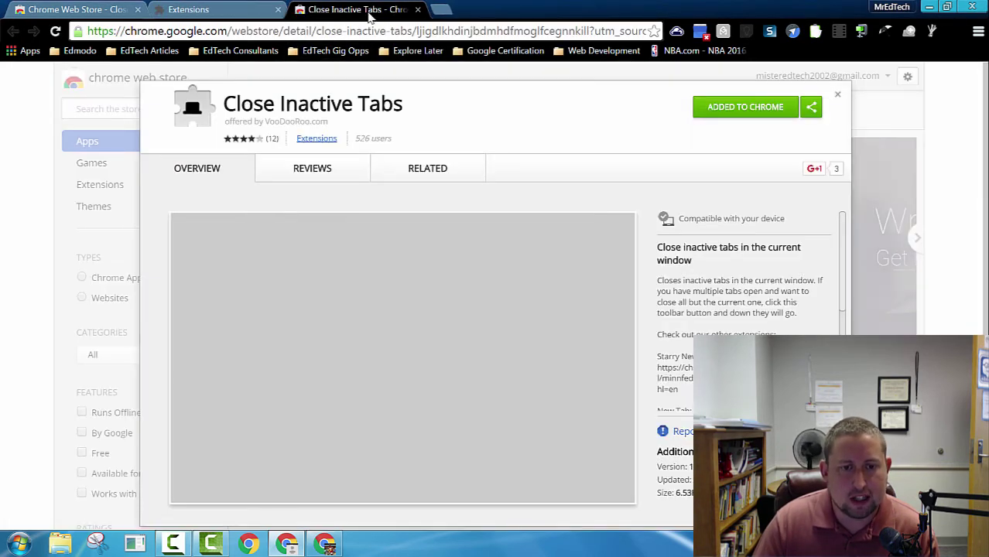